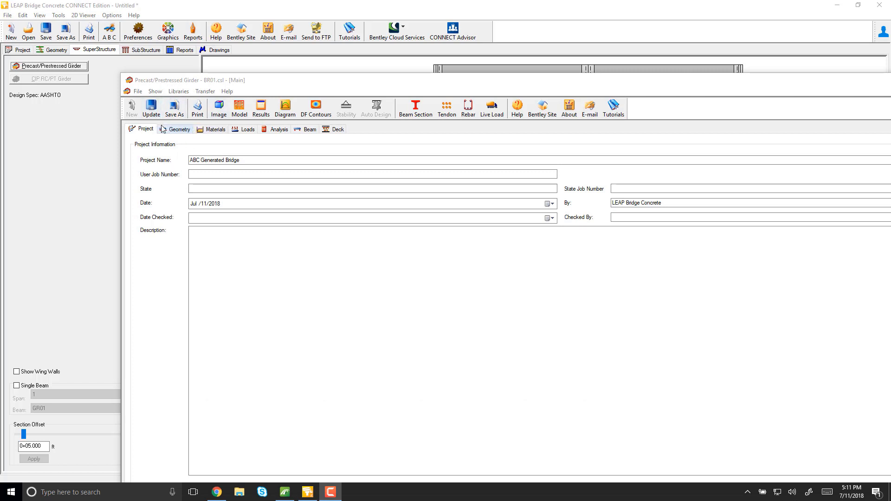
Show the girder's materials: 4.8 ksi release, 6.0 ksi final and 4.0 ksi deck concrete
{"action": "left_click", "coordinate": [214, 130]}
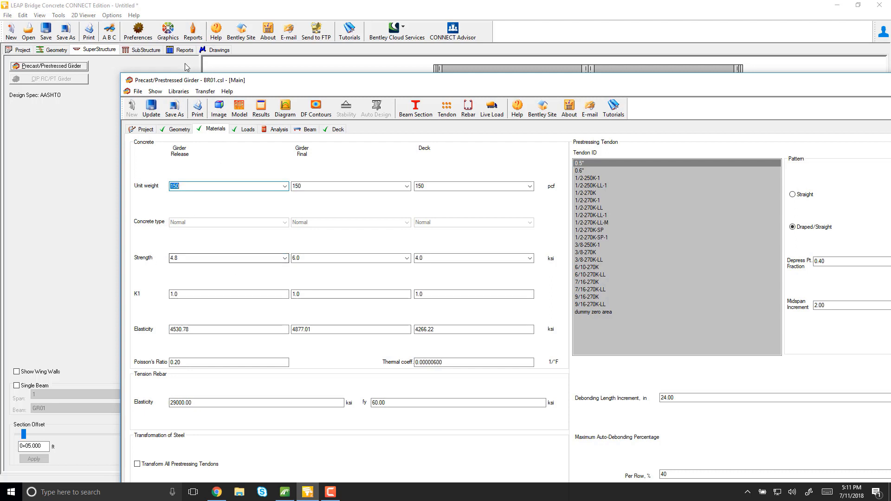
Turn on Retain Beam Level Changes in Preferences and accept without a settings file name
{"action": "left_click", "coordinate": [153, 92]}
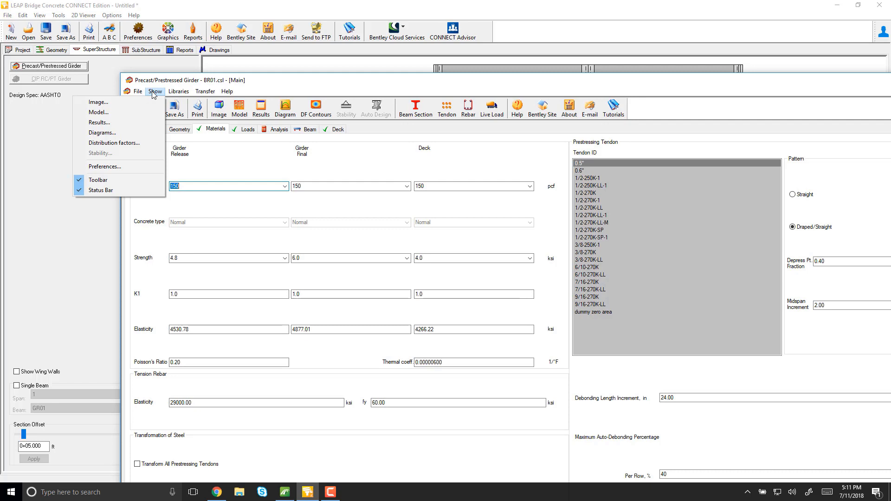
{"action": "left_click", "coordinate": [105, 167]}
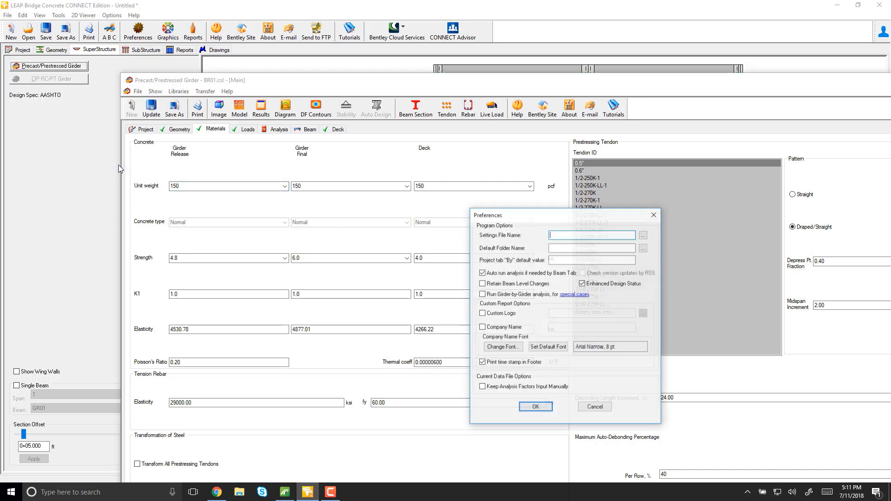
{"action": "left_click", "coordinate": [482, 284]}
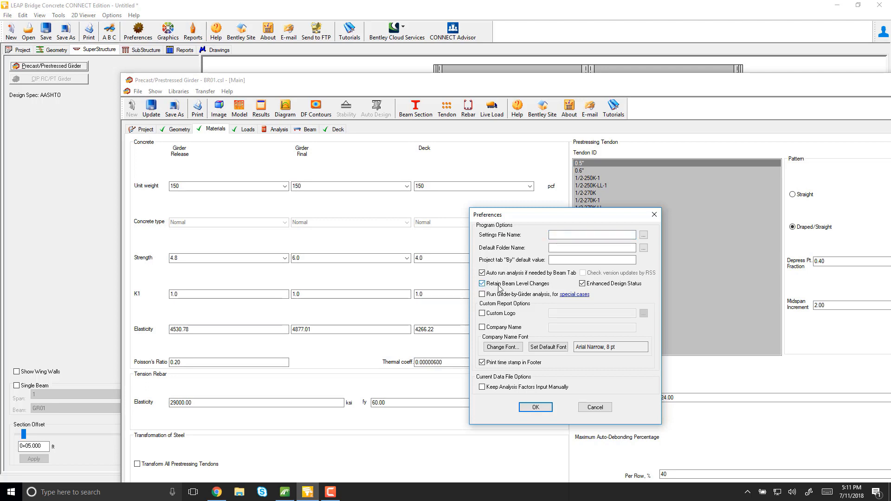
{"action": "left_click", "coordinate": [536, 408]}
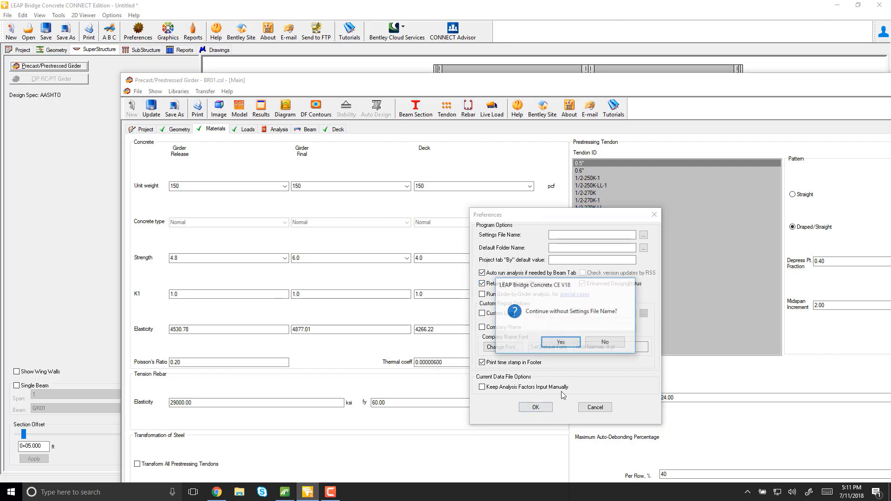
{"action": "left_click", "coordinate": [561, 343]}
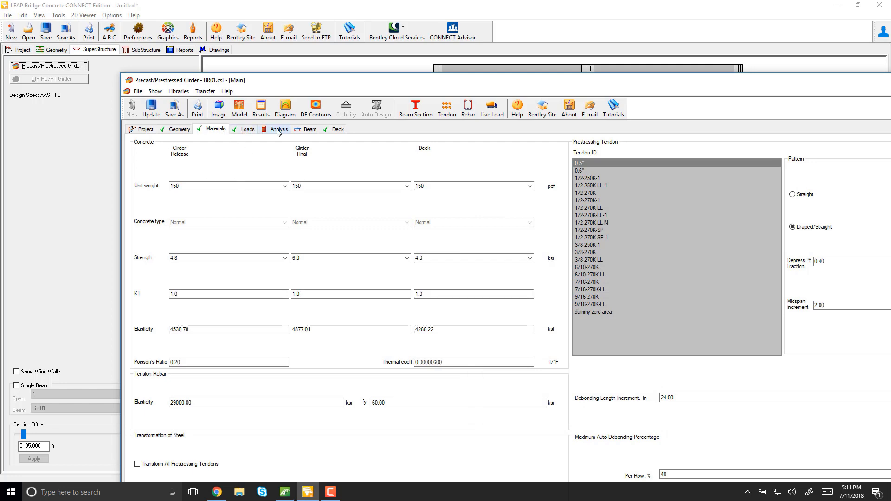
Run the BR01 analysis and bring up the Beam page for span 01, beam 1
{"action": "left_click", "coordinate": [278, 132]}
{"action": "left_click", "coordinate": [247, 130]}
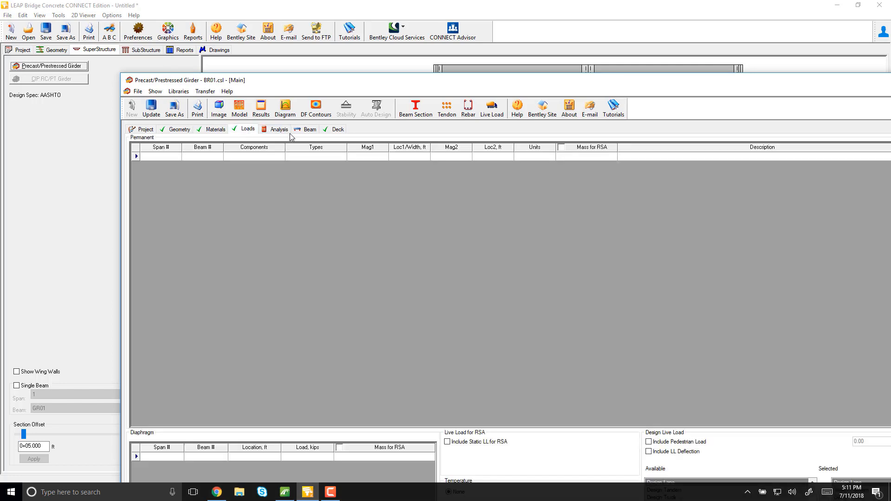
{"action": "left_click", "coordinate": [279, 131]}
{"action": "left_click", "coordinate": [808, 144]}
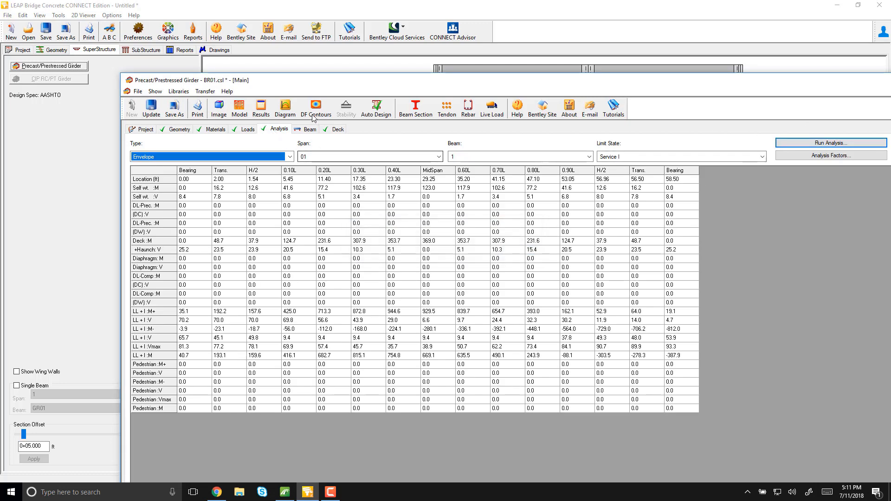
{"action": "left_click", "coordinate": [308, 130]}
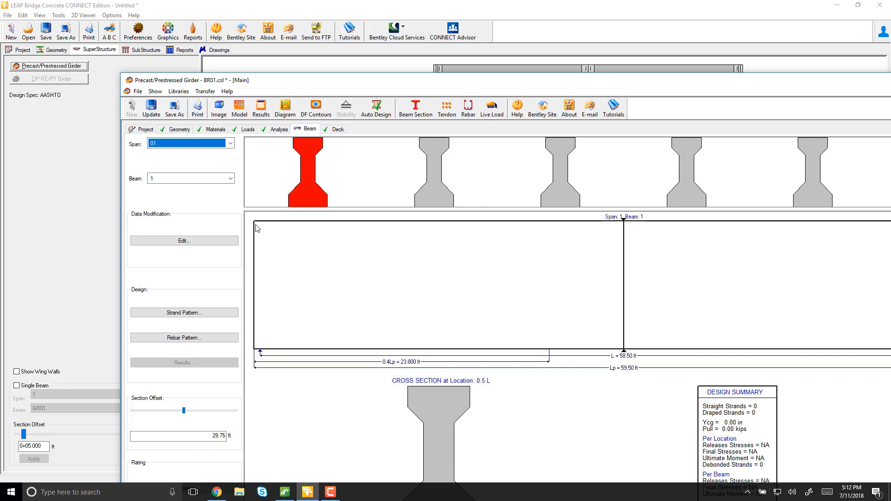
Set beam 1's girder release and final concrete strengths to 2.5 ksi
{"action": "left_click", "coordinate": [184, 240]}
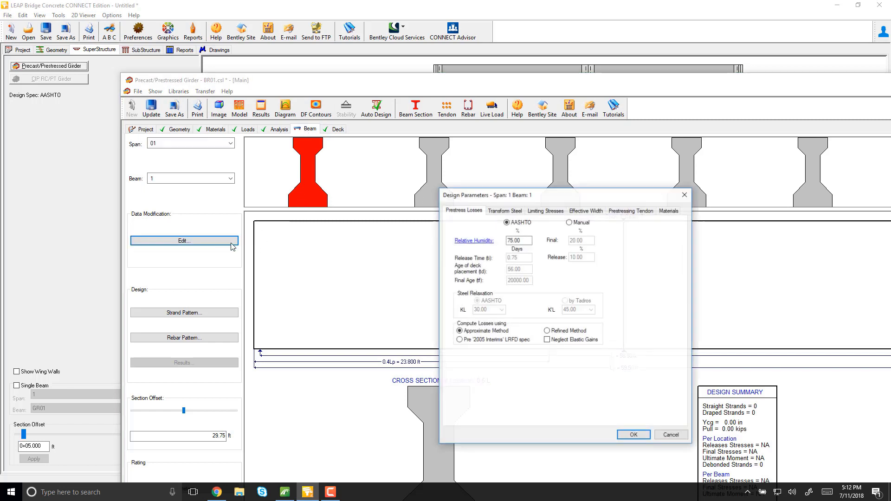
{"action": "left_click", "coordinate": [669, 212]}
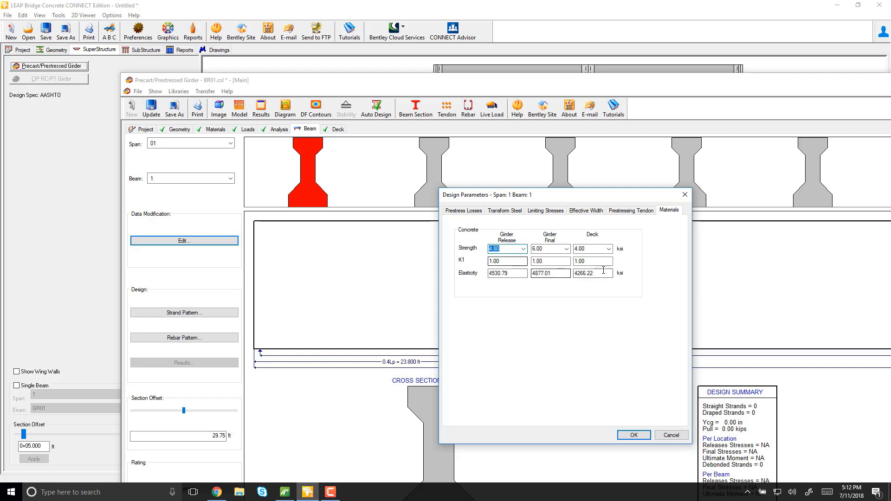
{"action": "left_click", "coordinate": [523, 250]}
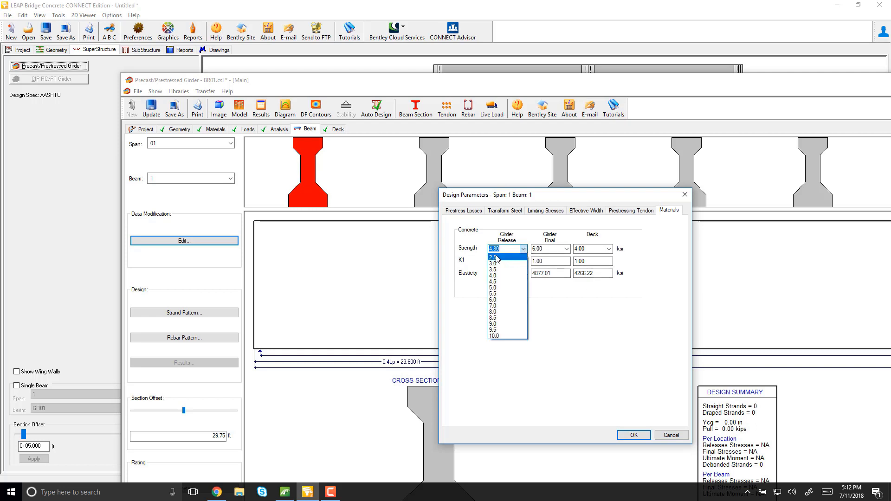
{"action": "left_click", "coordinate": [506, 258]}
{"action": "left_click", "coordinate": [544, 249]}
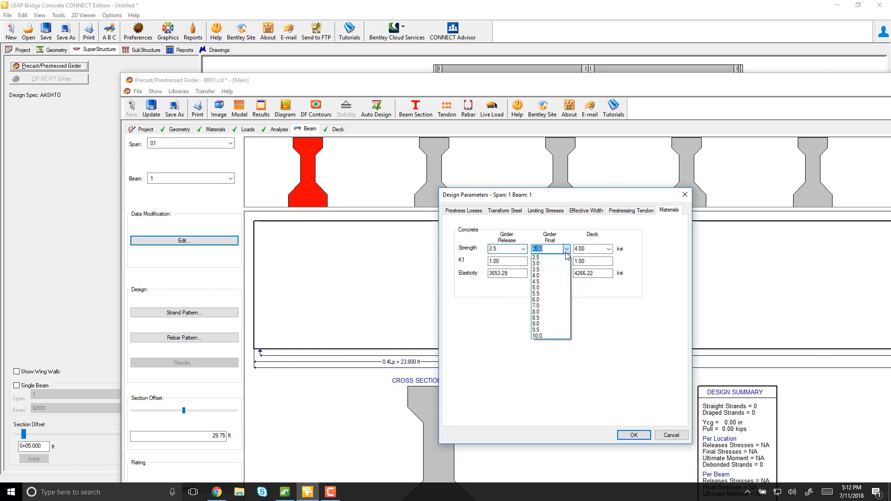
{"action": "left_click", "coordinate": [541, 258]}
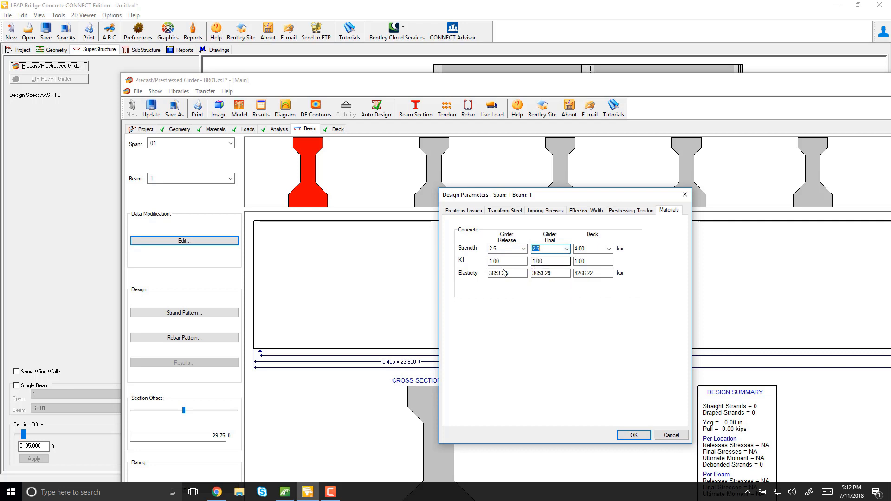
{"action": "left_click", "coordinate": [634, 435]}
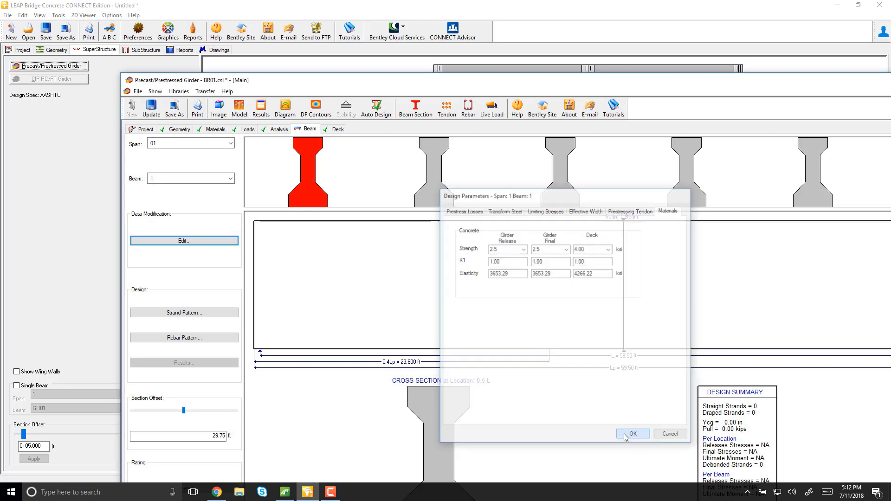
Check that beam 2 still has 4.80/6.00 ksi girder strengths, leaving it unchanged
{"action": "left_click", "coordinate": [434, 195]}
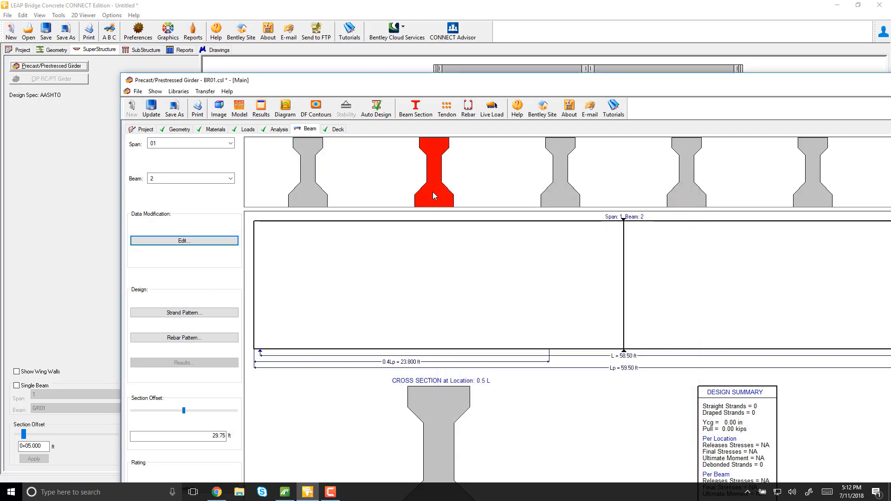
{"action": "left_click", "coordinate": [184, 241]}
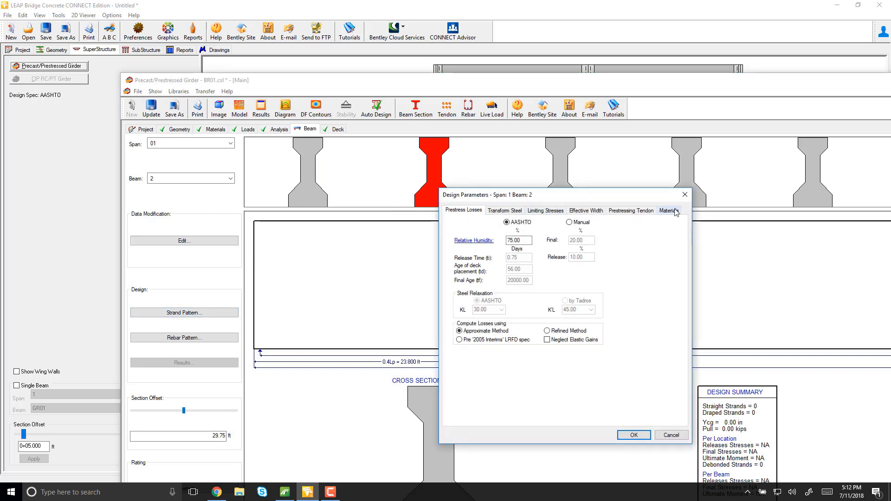
{"action": "left_click", "coordinate": [669, 210]}
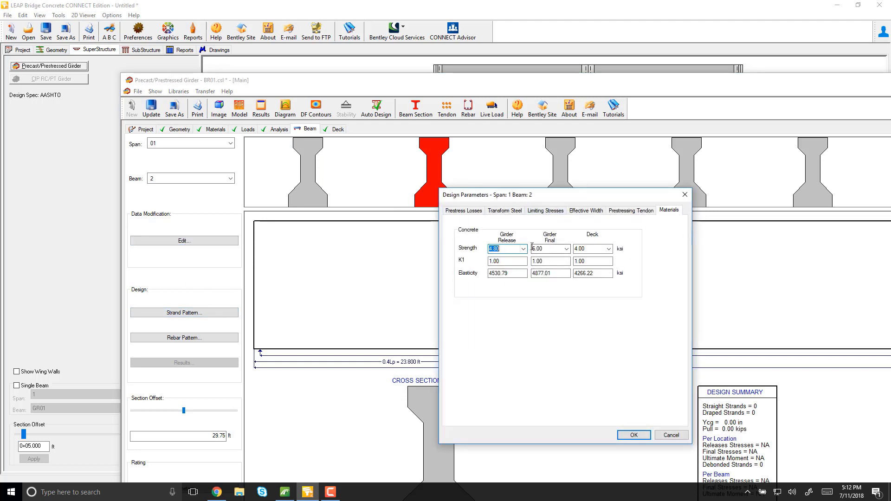
{"action": "left_click", "coordinate": [631, 435]}
Auto-design beam 1's strand pattern with auto-debonding and keep the result
{"action": "left_click", "coordinate": [307, 182]}
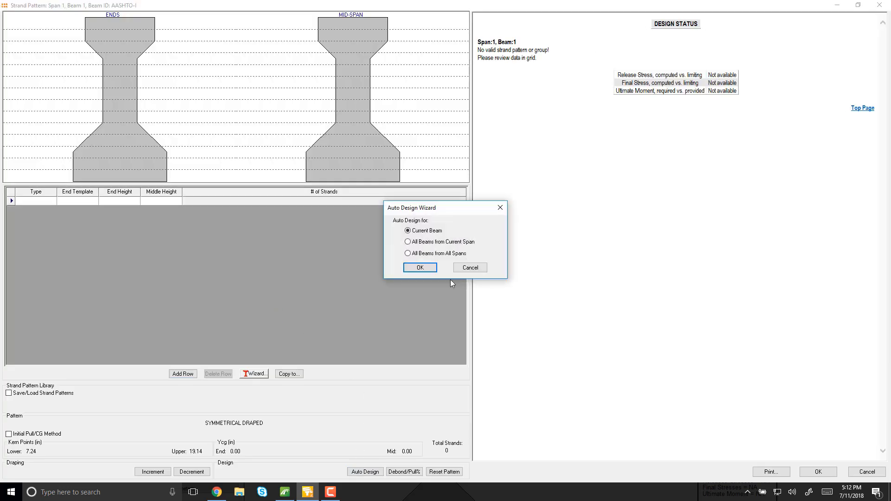
{"action": "left_click", "coordinate": [421, 266]}
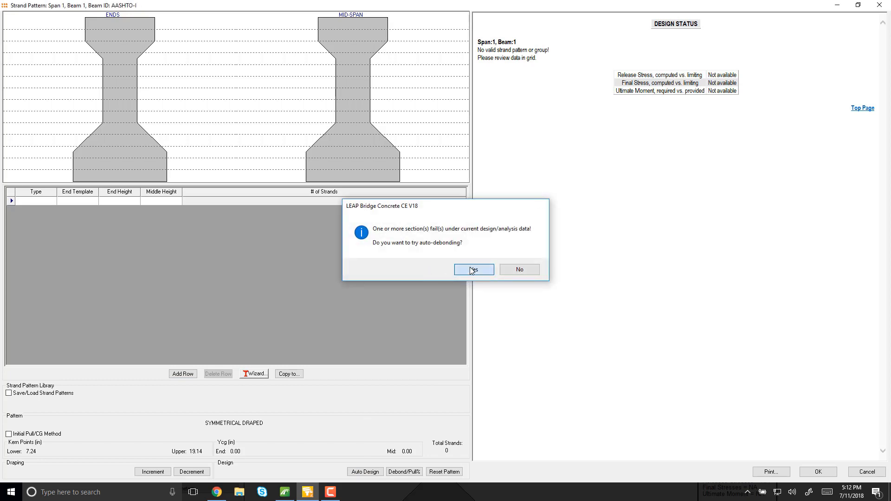
{"action": "left_click", "coordinate": [474, 269]}
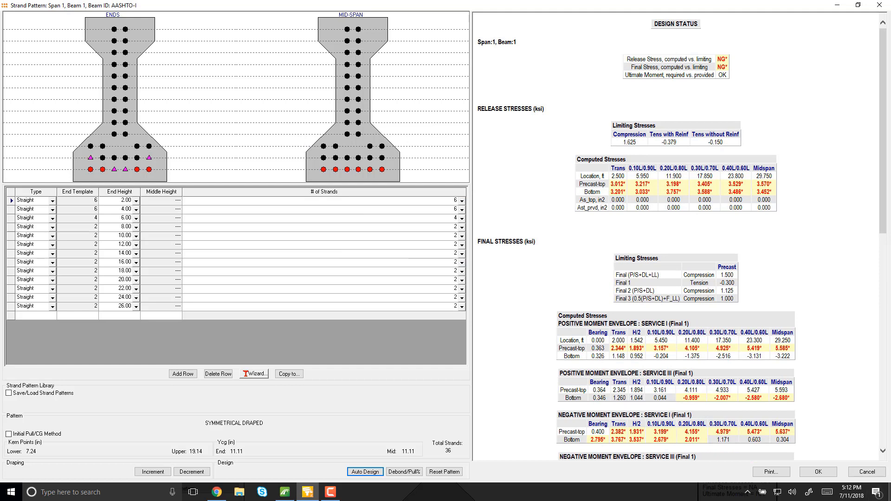
{"action": "left_click", "coordinate": [818, 471]}
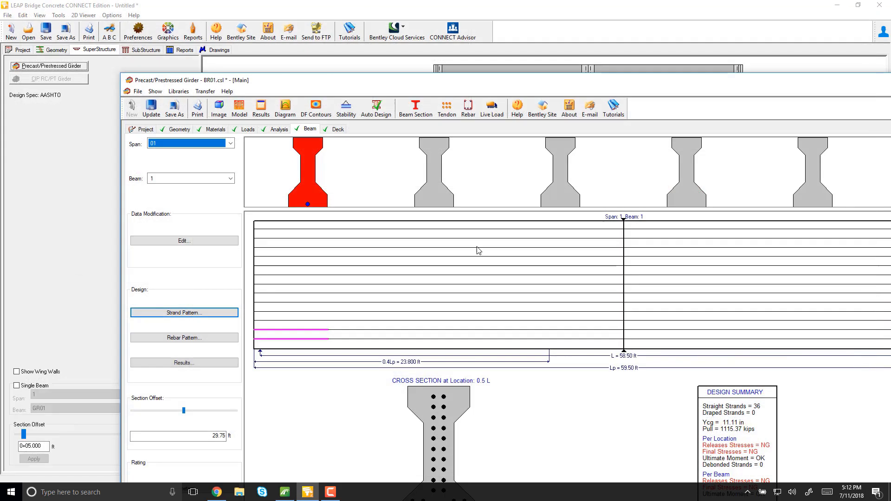
Auto-design beam 2's strand pattern, getting 36 straight strands, and accept it
{"action": "left_click", "coordinate": [437, 194]}
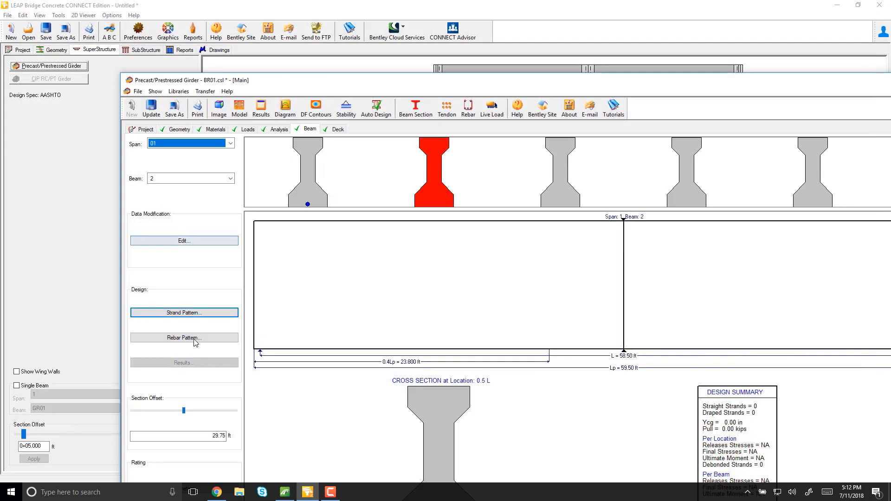
{"action": "left_click", "coordinate": [186, 313]}
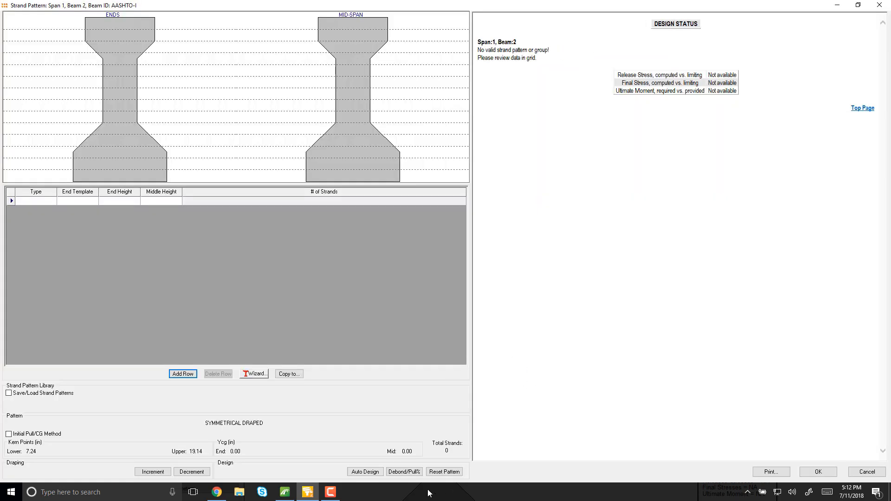
{"action": "left_click", "coordinate": [365, 472]}
{"action": "left_click", "coordinate": [420, 268]}
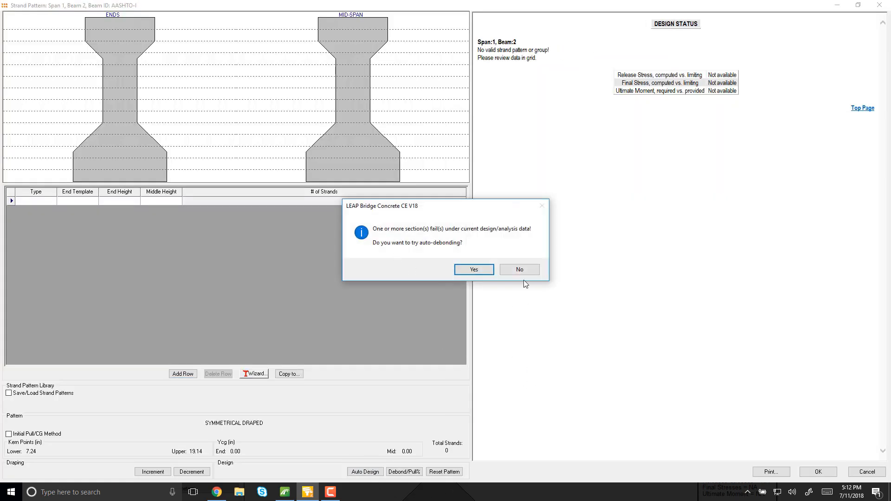
{"action": "left_click", "coordinate": [474, 271]}
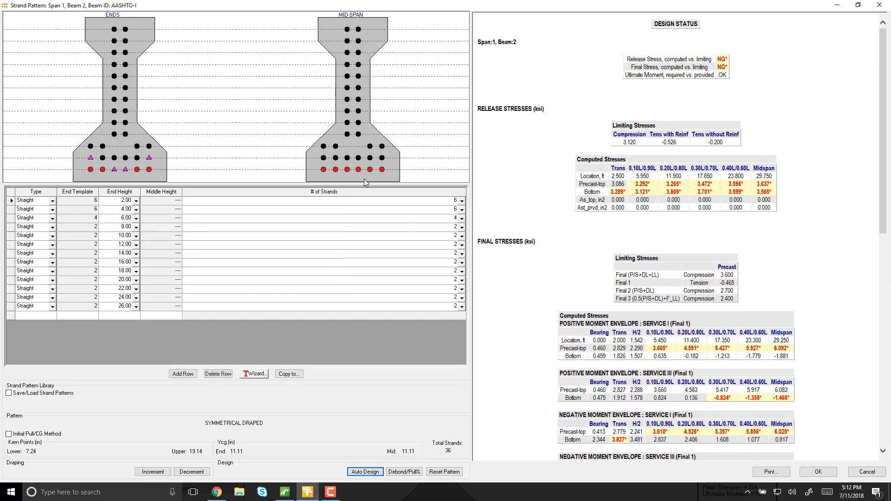
{"action": "left_click", "coordinate": [817, 474]}
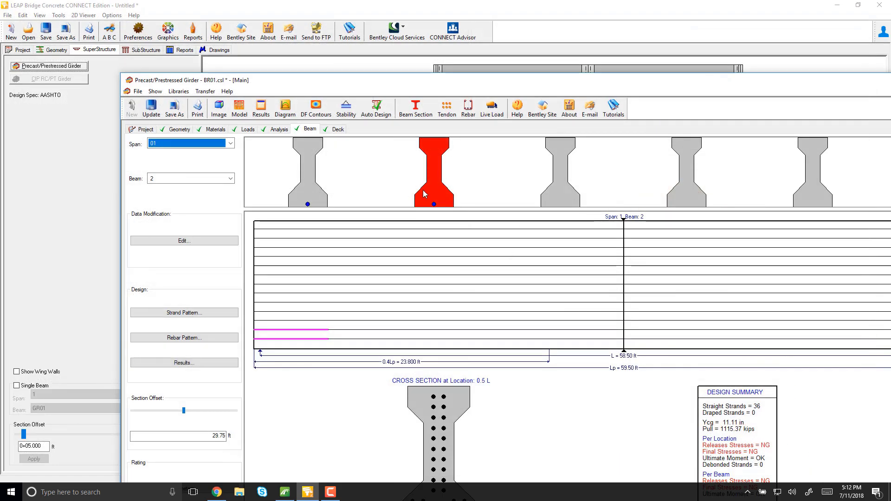
Confirm Beams 2 and 3 keep 4.80/6.00 ksi girder release and final strengths
{"action": "left_click", "coordinate": [204, 241]}
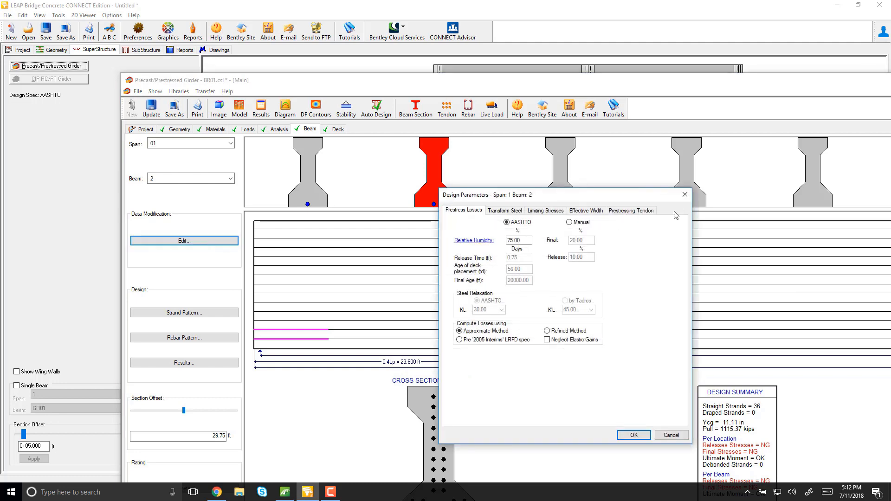
{"action": "left_click", "coordinate": [670, 211]}
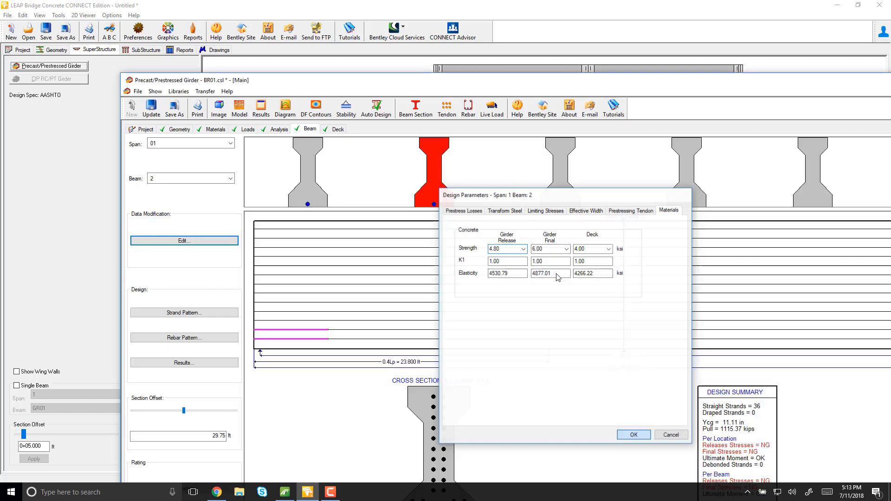
{"action": "left_click", "coordinate": [632, 435]}
{"action": "left_click", "coordinate": [182, 240]}
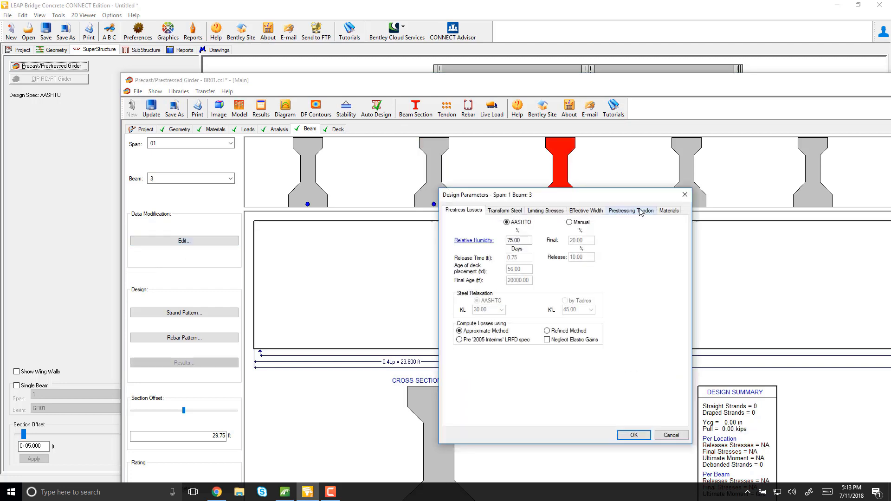
{"action": "left_click", "coordinate": [669, 210]}
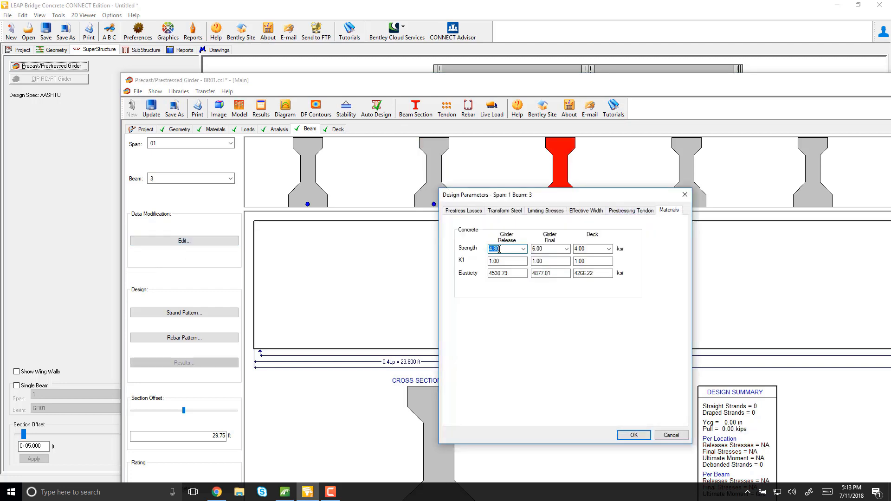
{"action": "left_click", "coordinate": [550, 249]}
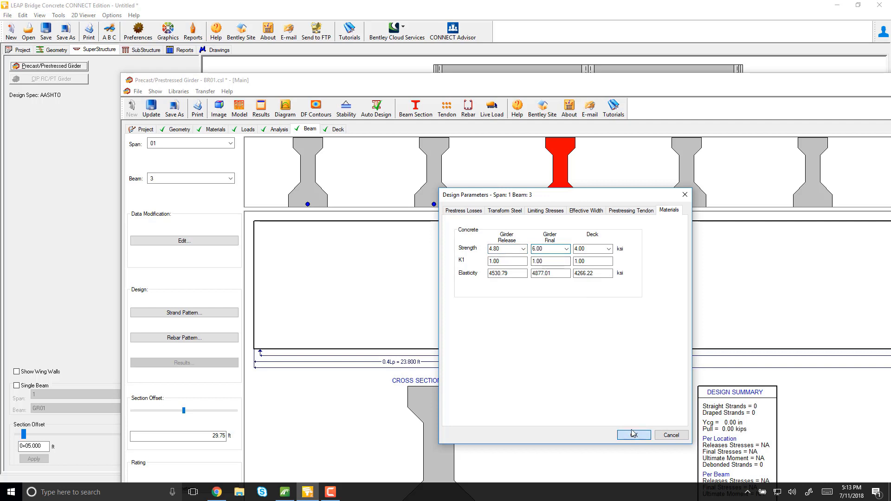
{"action": "left_click", "coordinate": [627, 434]}
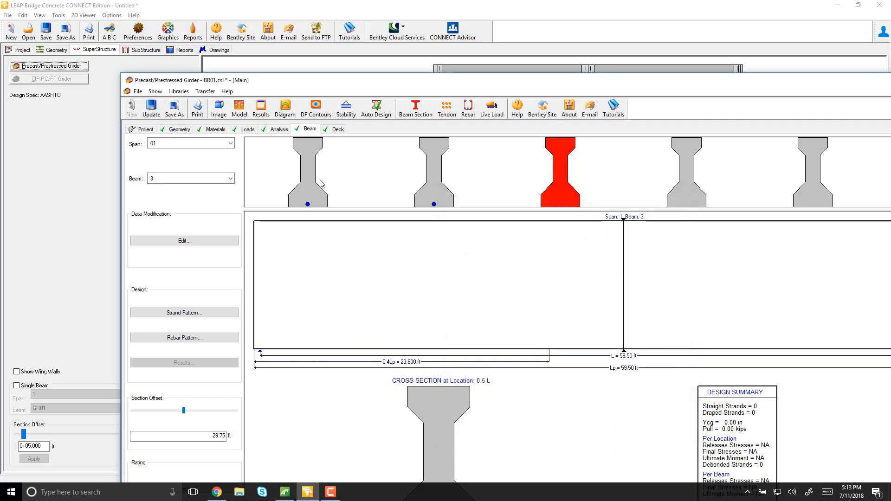
Confirm Beam 1 retains 2.50 ksi girder strengths, then move the girder window up-left
{"action": "left_click", "coordinate": [198, 242]}
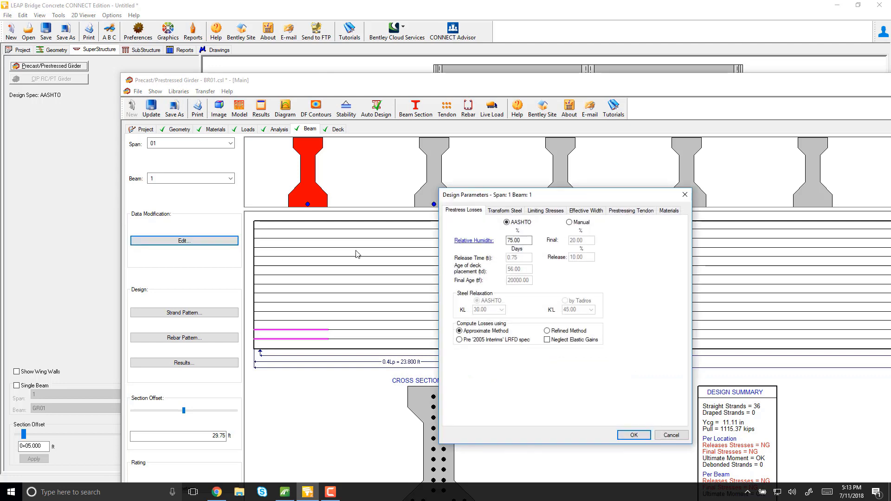
{"action": "left_click", "coordinate": [669, 211]}
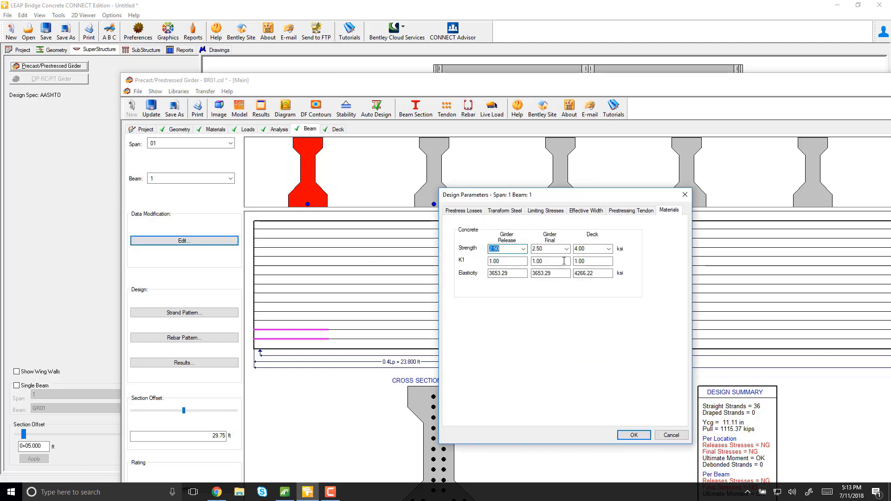
{"action": "left_click", "coordinate": [642, 435]}
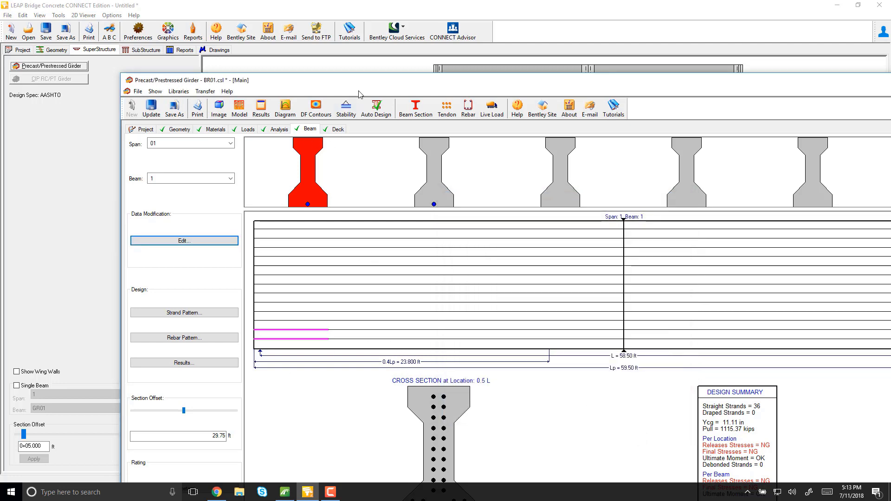
{"action": "left_click_drag", "start_coordinate": [364, 88], "coordinate": [278, 23]}
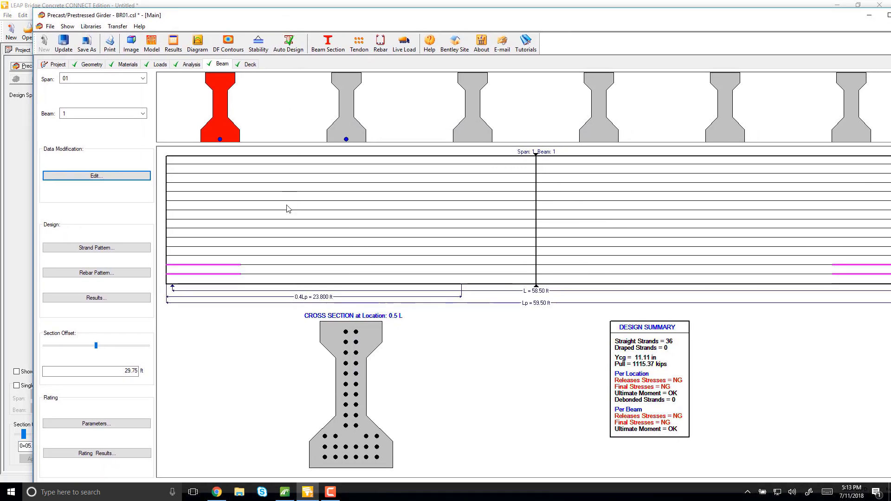
Run Multi-Beam Auto Design so all six span 01 beams get strand patterns
{"action": "left_click", "coordinate": [103, 249]}
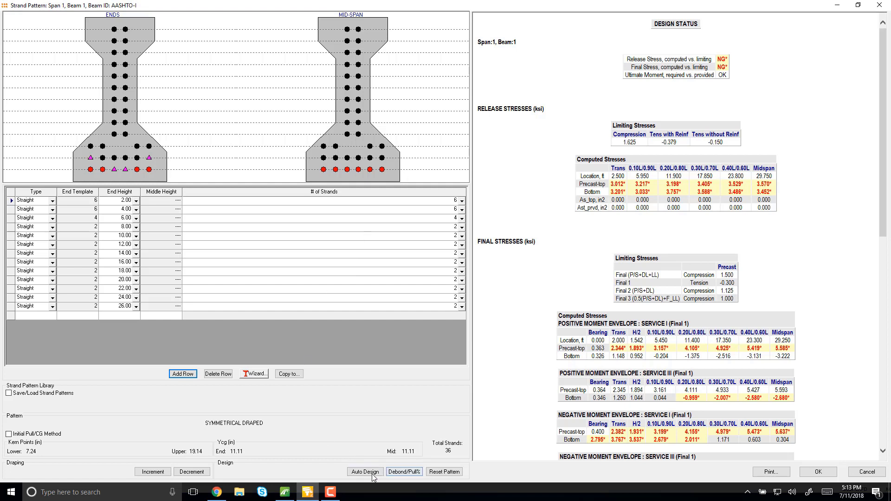
{"action": "left_click", "coordinate": [365, 472]}
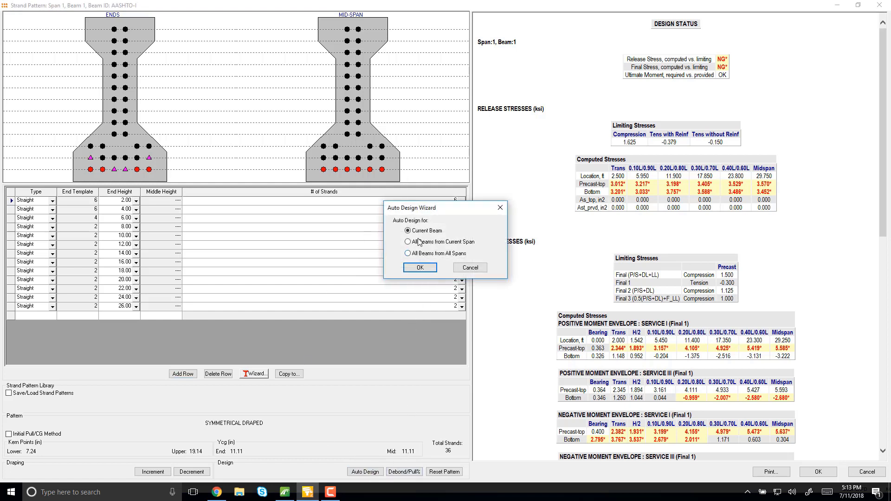
{"action": "left_click", "coordinate": [420, 268]}
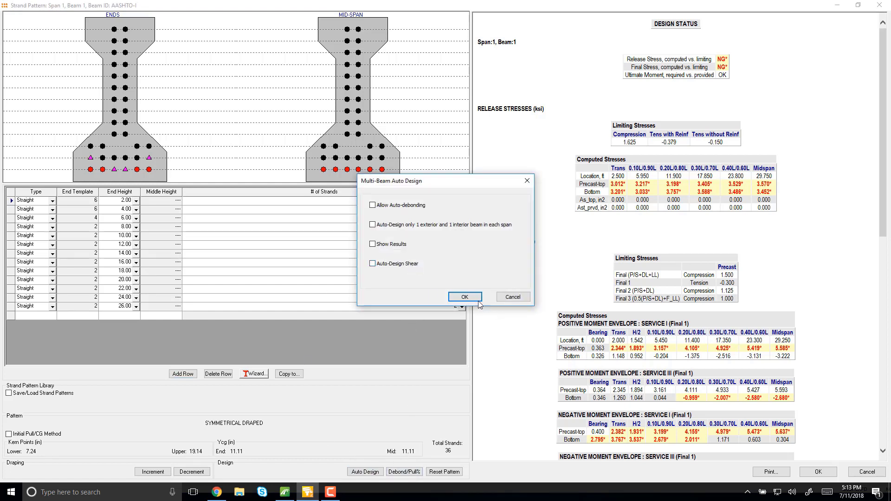
{"action": "left_click", "coordinate": [464, 297]}
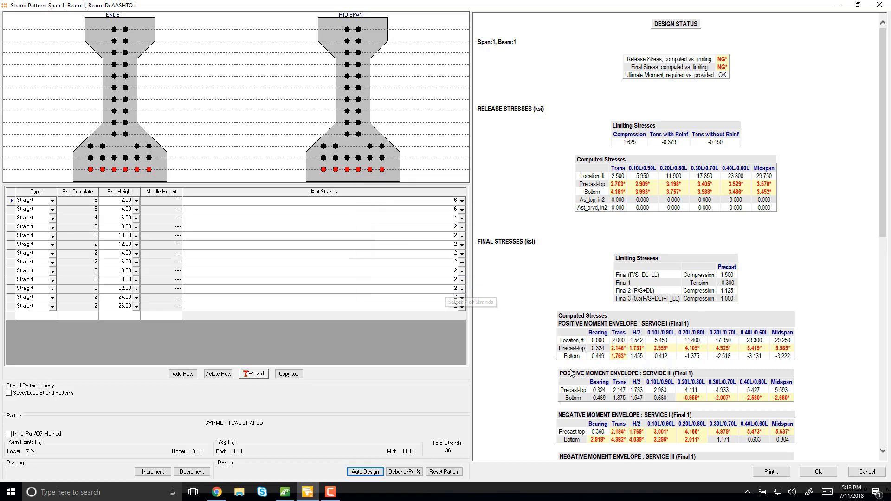
{"action": "left_click", "coordinate": [823, 474]}
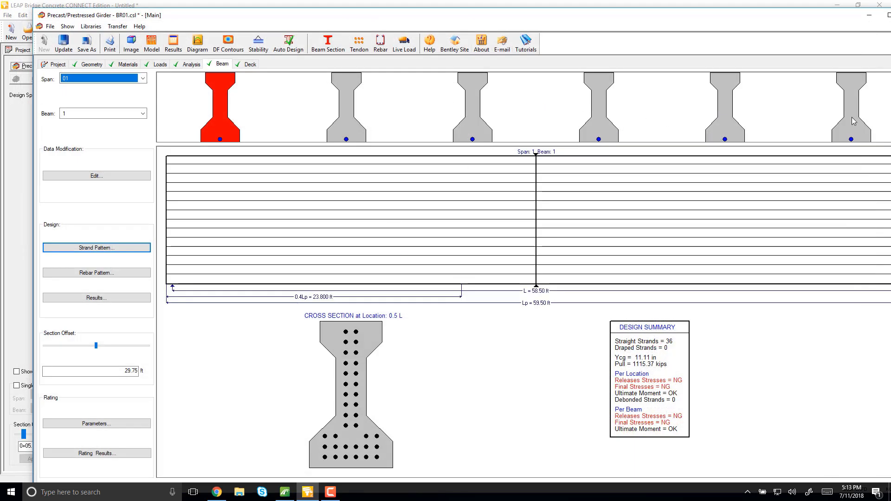
Check Beam 6's concrete strengths in its design parameters
{"action": "left_click", "coordinate": [847, 121]}
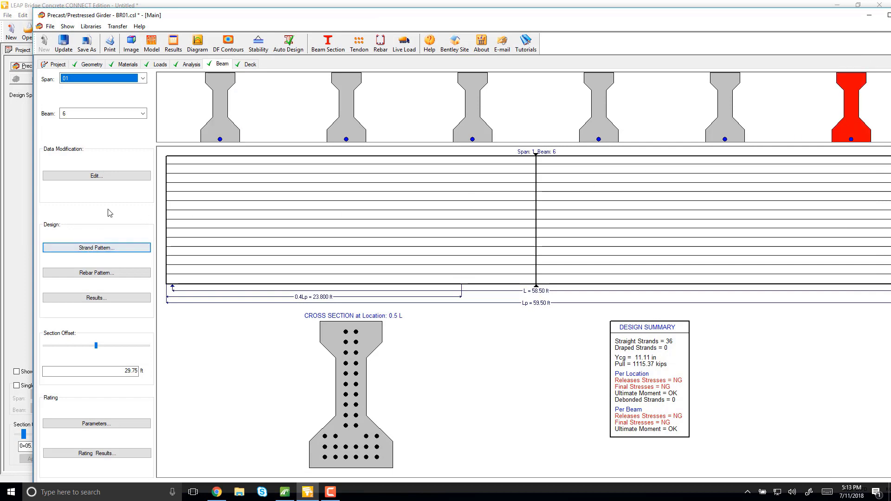
{"action": "left_click", "coordinate": [114, 177]}
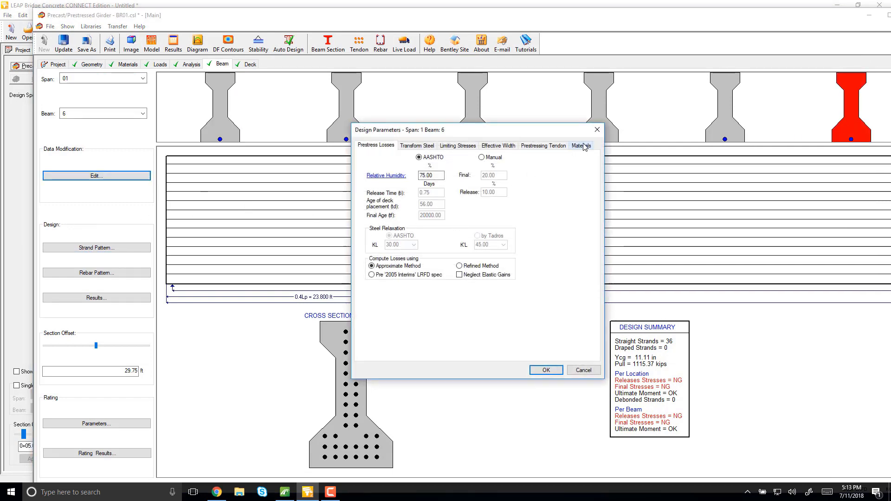
{"action": "left_click", "coordinate": [581, 146]}
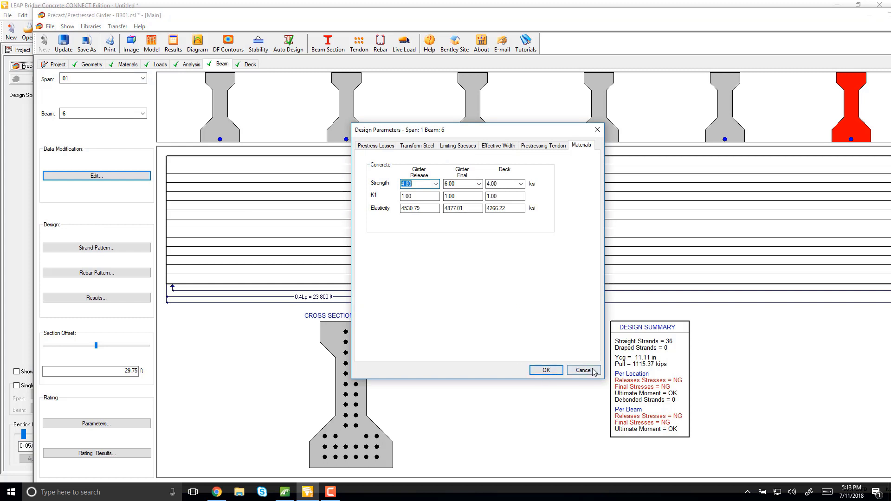
{"action": "left_click", "coordinate": [546, 370]}
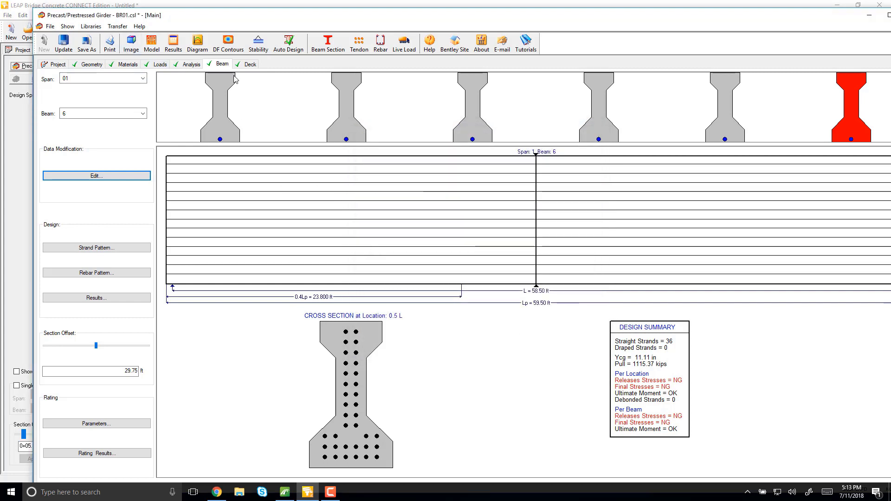
Review Beam 1's strand pattern and 2.50 ksi strengths, then cancel without applying
{"action": "left_click", "coordinate": [95, 248]}
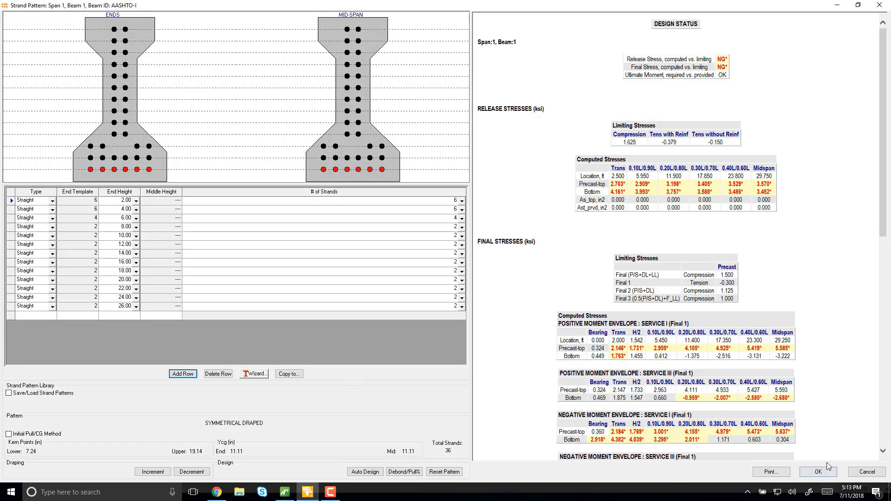
{"action": "left_click", "coordinate": [852, 475]}
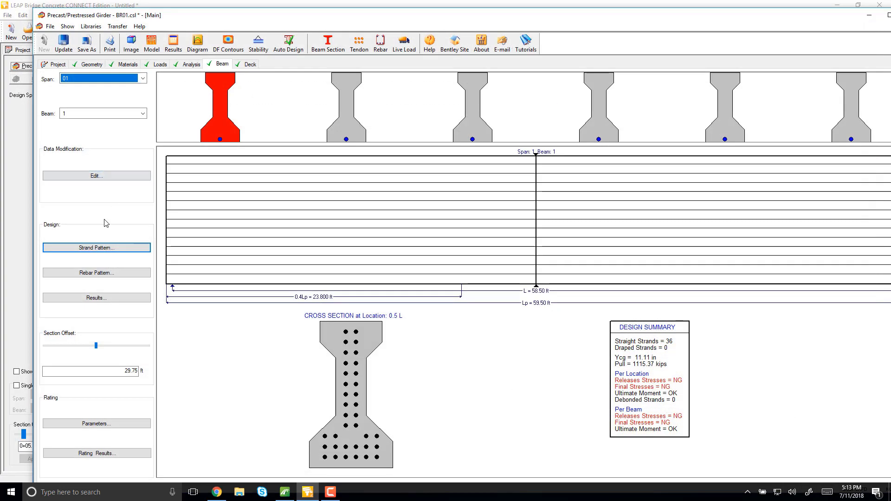
{"action": "left_click", "coordinate": [113, 175]}
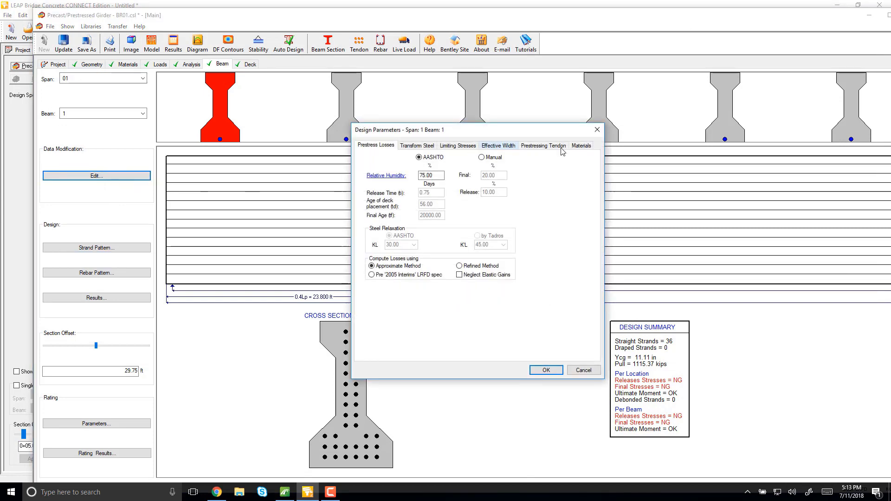
{"action": "left_click", "coordinate": [581, 146]}
{"action": "left_click", "coordinate": [436, 185]}
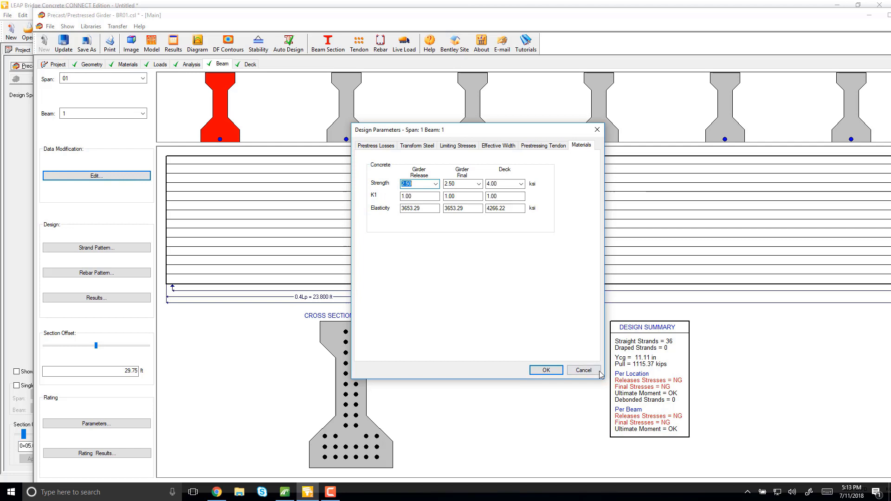
{"action": "left_click", "coordinate": [574, 370]}
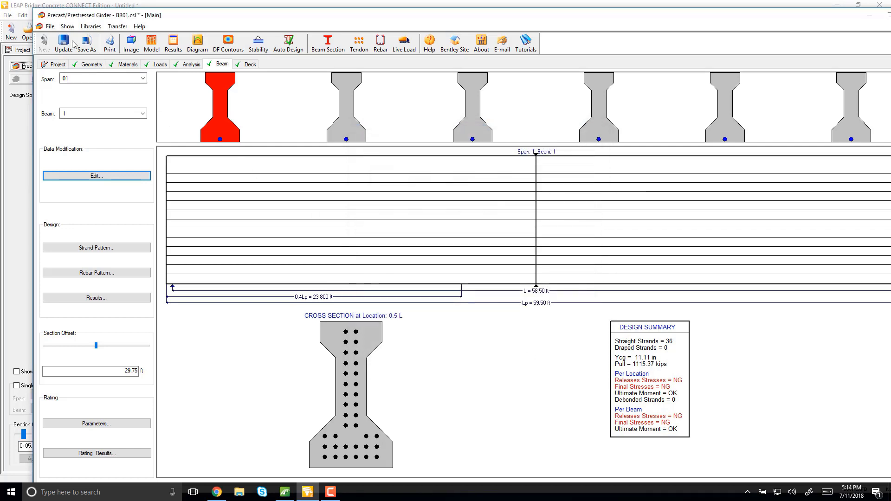
Exit the girder design module without updating the bridge model
{"action": "left_click", "coordinate": [49, 26]}
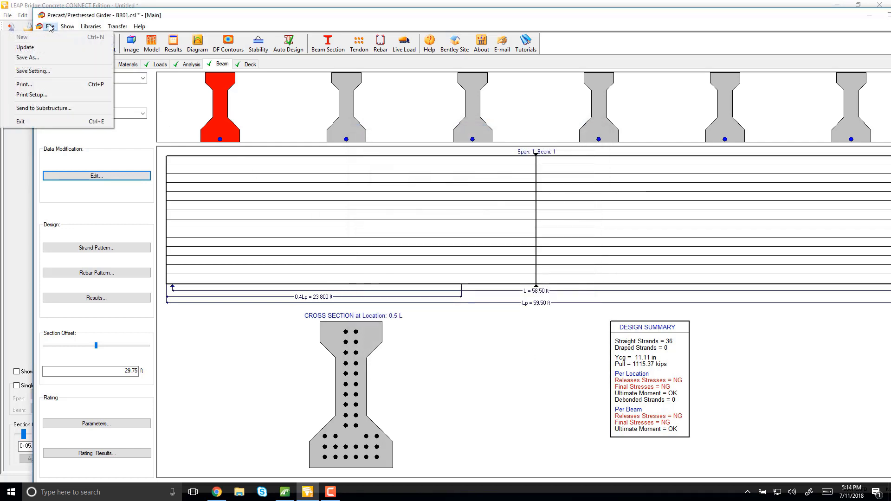
{"action": "left_click", "coordinate": [20, 121]}
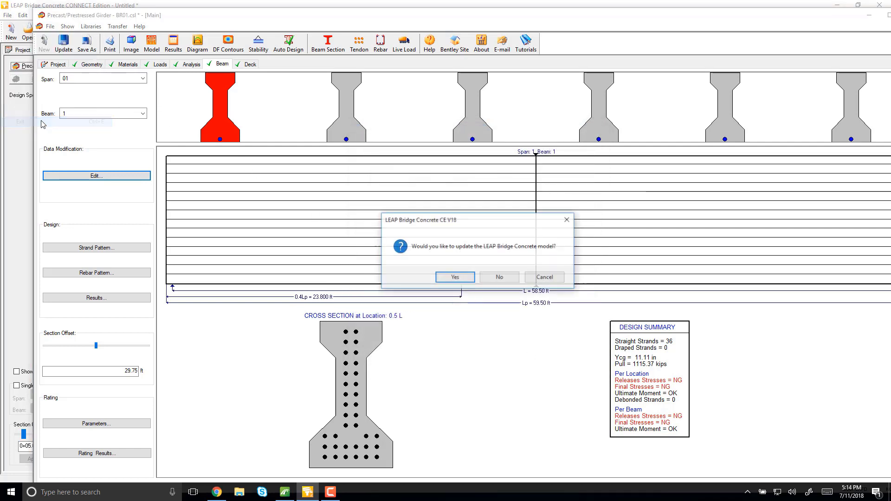
{"action": "left_click", "coordinate": [493, 278]}
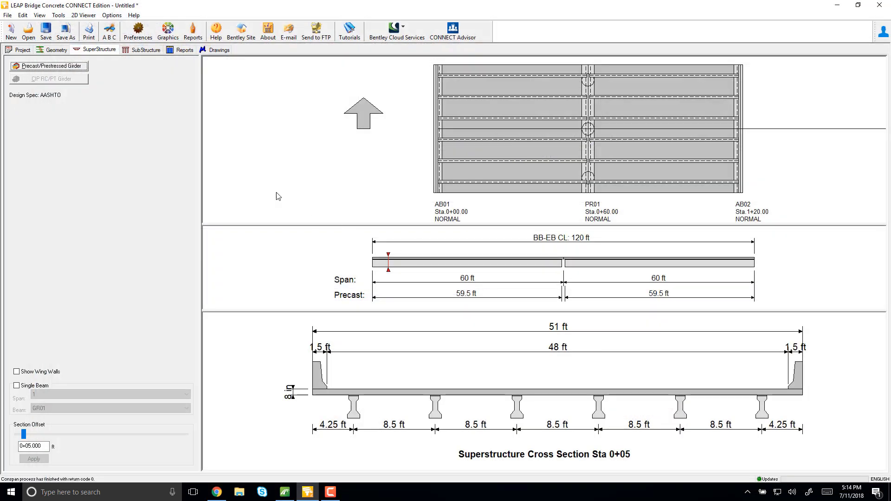
Reopen the precast/prestressed girder design for BR01 from the SuperStructure view
{"action": "left_click", "coordinate": [55, 50]}
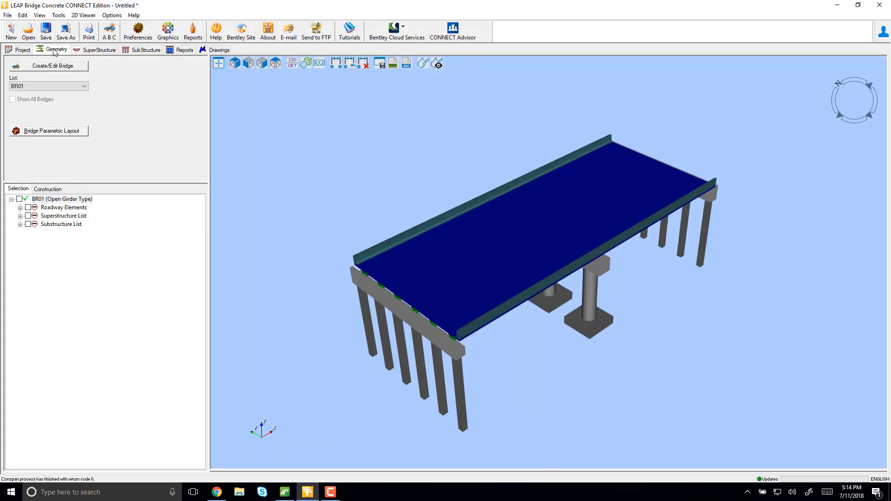
{"action": "left_click", "coordinate": [95, 49]}
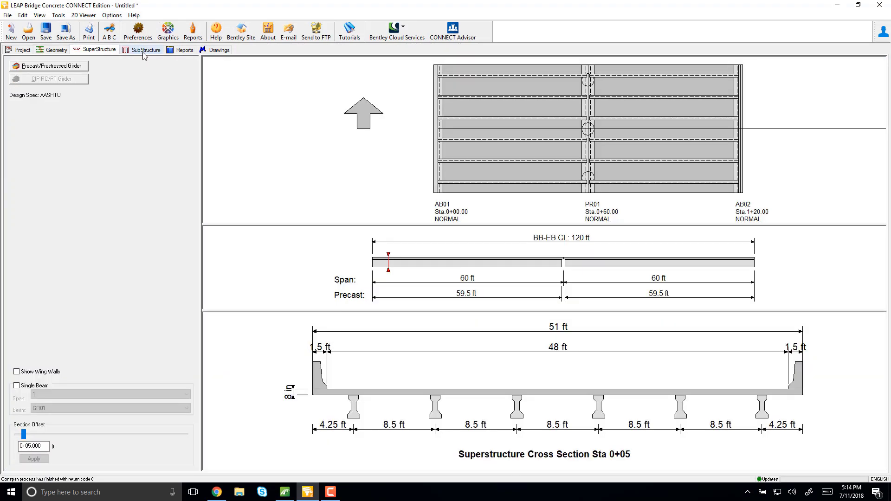
{"action": "left_click", "coordinate": [59, 66]}
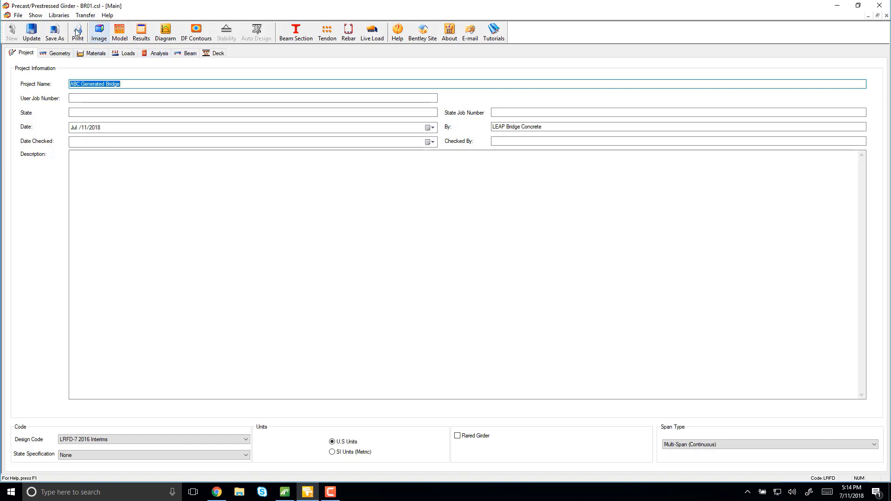
Accept preferences without a settings file name and show span 01, beam 1's Beam page
{"action": "left_click", "coordinate": [35, 15]}
{"action": "left_click", "coordinate": [28, 91]}
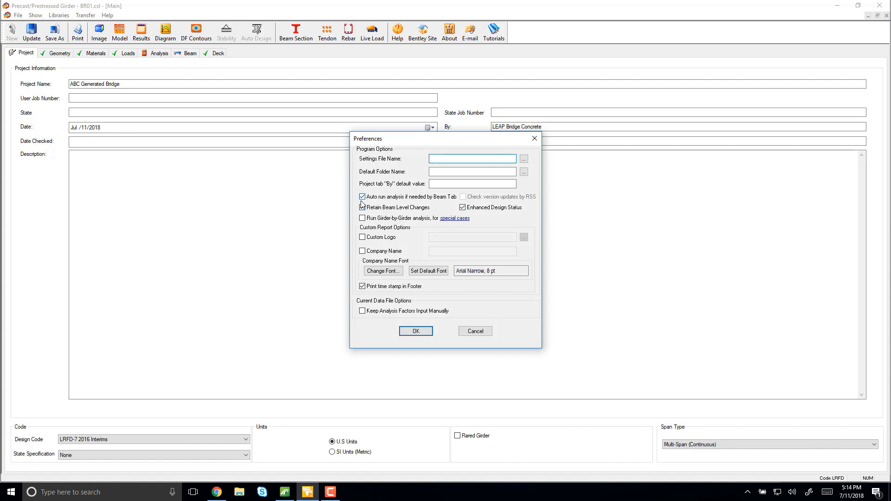
{"action": "left_click", "coordinate": [416, 331]}
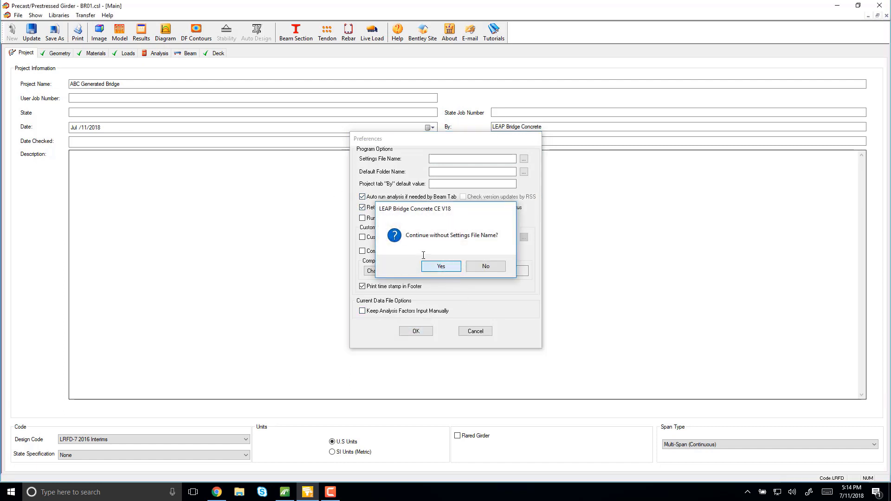
{"action": "left_click", "coordinate": [441, 266]}
{"action": "left_click", "coordinate": [189, 54]}
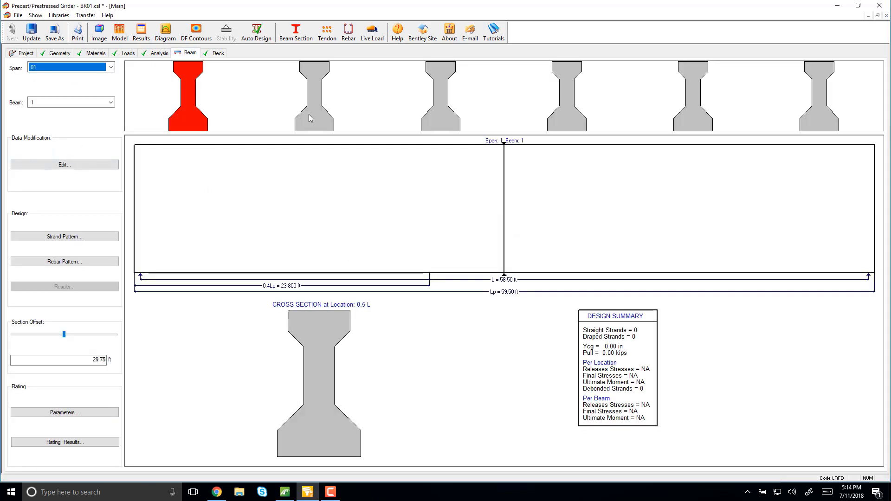
Check span 1 beam 1's current Materials values (4.80 and 6.00 ksi) and close without changes
{"action": "left_click", "coordinate": [86, 164]}
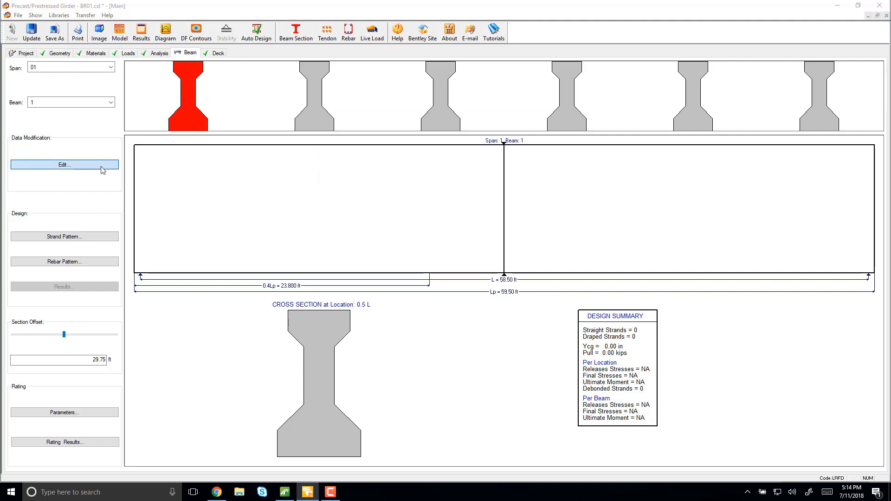
{"action": "left_click", "coordinate": [550, 135]}
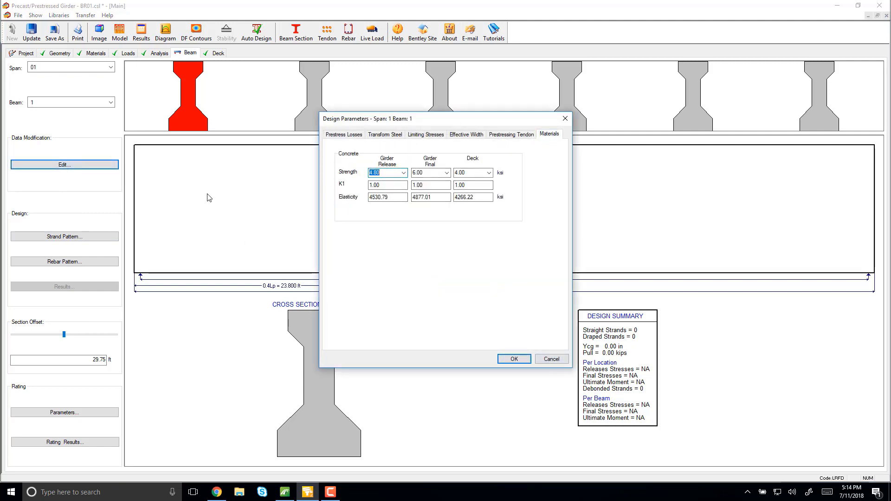
{"action": "left_click", "coordinate": [552, 360]}
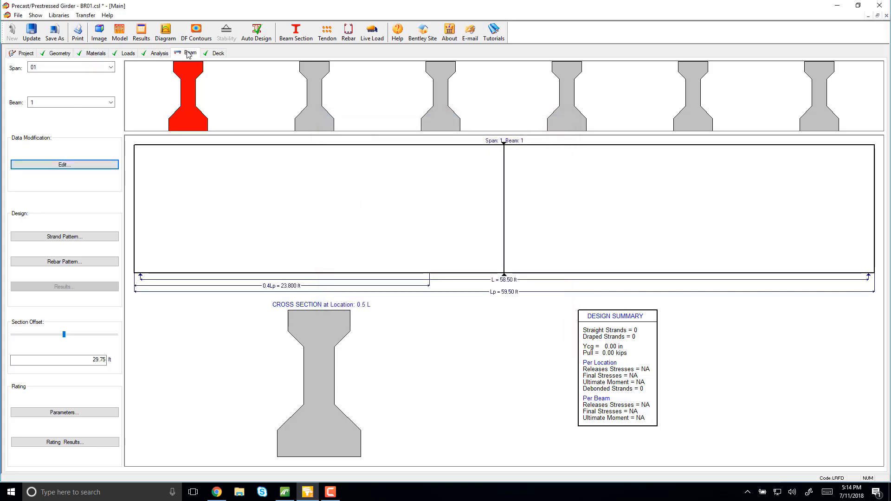
Set beam 1's girder release and final concrete strengths to 2.5 ksi and apply
{"action": "left_click", "coordinate": [67, 167]}
{"action": "left_click", "coordinate": [548, 134]}
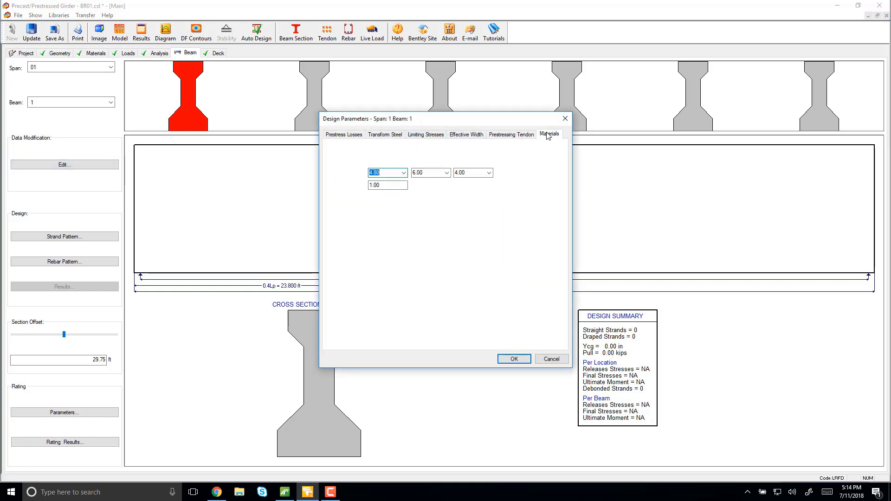
{"action": "left_click", "coordinate": [404, 173]}
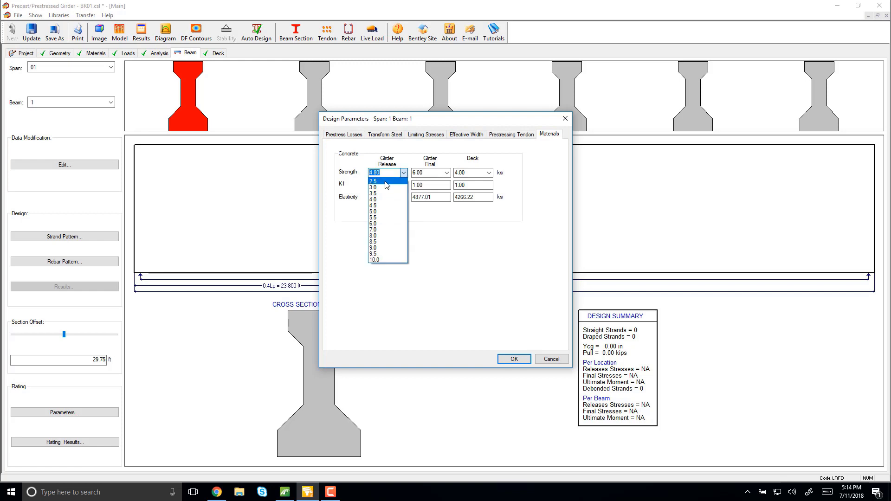
{"action": "left_click", "coordinate": [388, 181]}
{"action": "left_click", "coordinate": [446, 173]}
{"action": "left_click", "coordinate": [417, 187]}
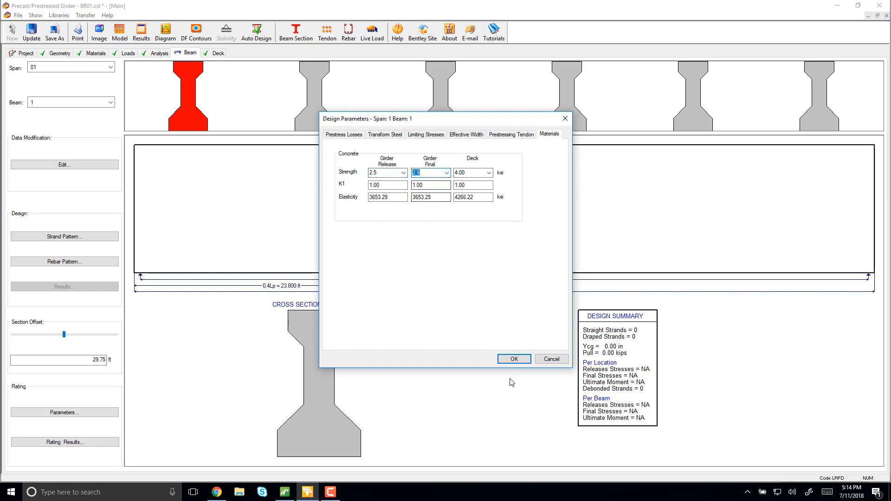
{"action": "left_click", "coordinate": [513, 359]}
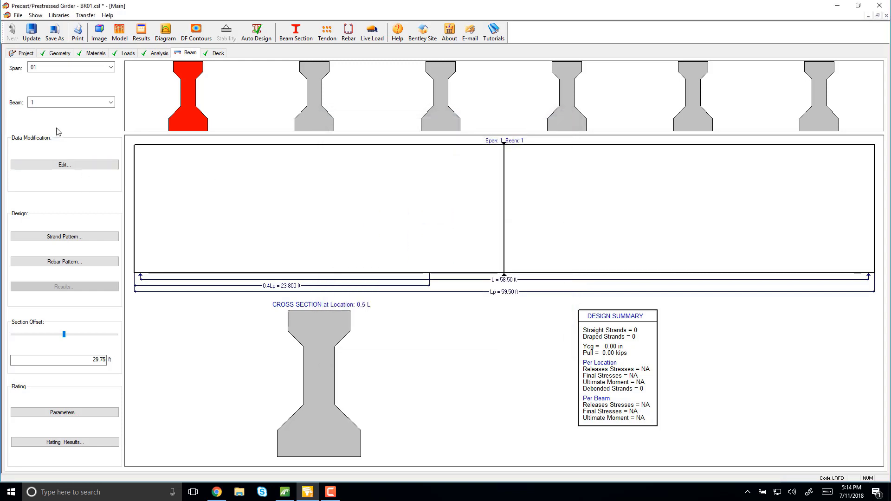
{"action": "left_click", "coordinate": [310, 113]}
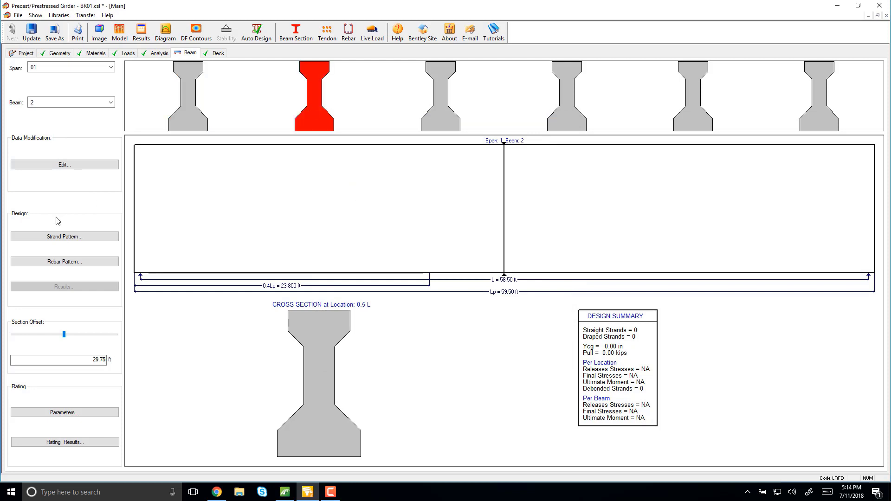
{"action": "left_click", "coordinate": [85, 166]}
{"action": "left_click", "coordinate": [549, 135]}
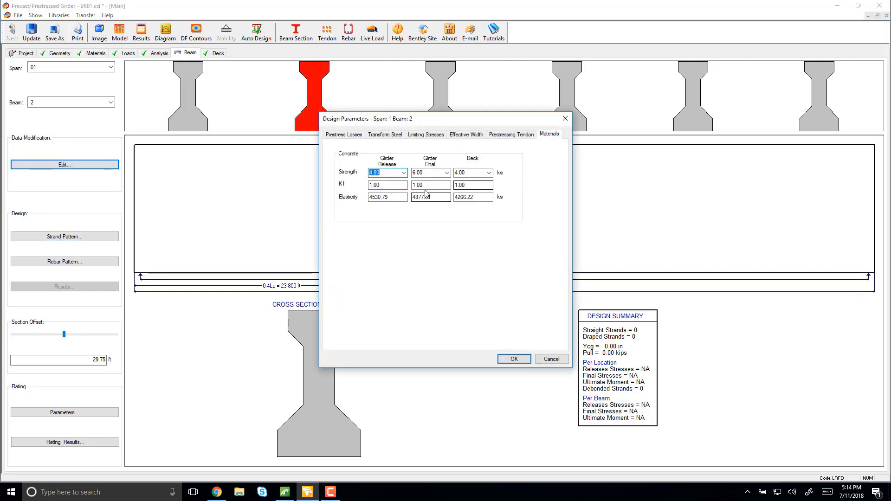
{"action": "key", "text": "Escape"}
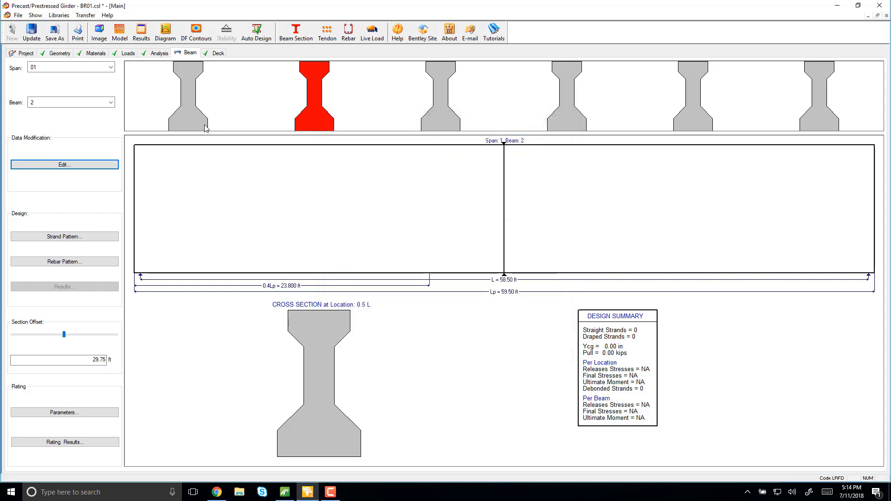
{"action": "left_click", "coordinate": [190, 115]}
{"action": "left_click", "coordinate": [64, 165]}
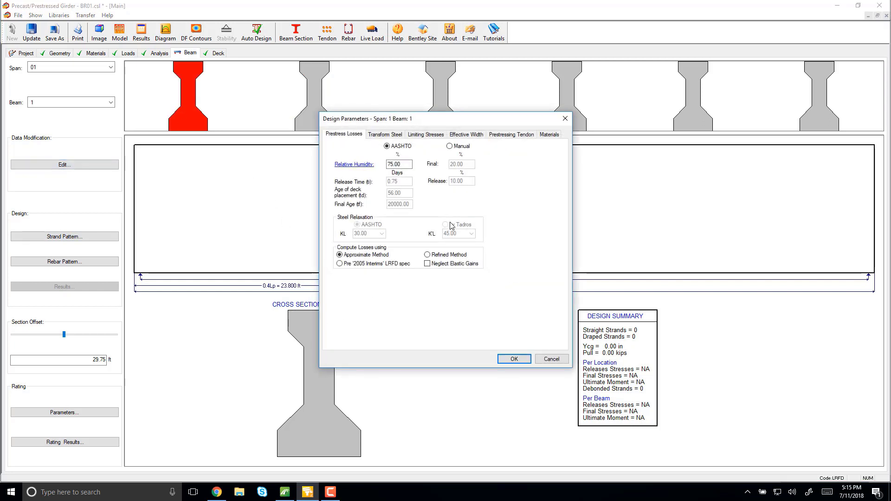
{"action": "left_click", "coordinate": [550, 134]}
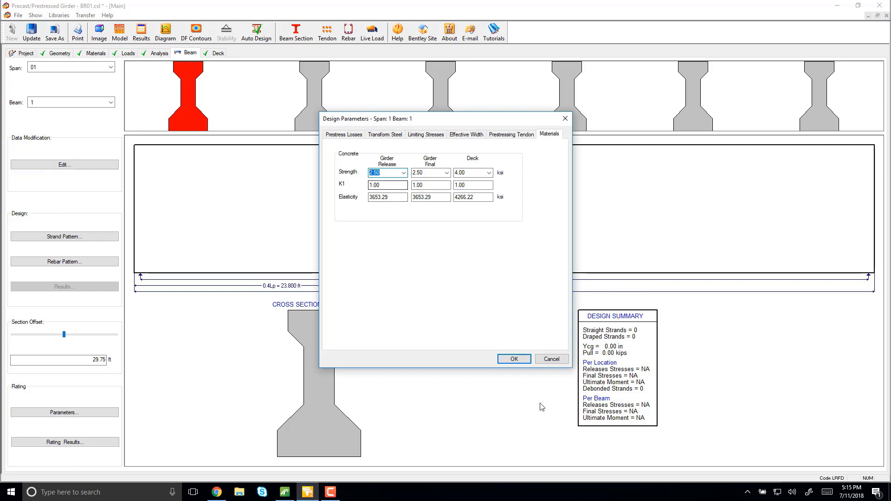
{"action": "left_click", "coordinate": [514, 360]}
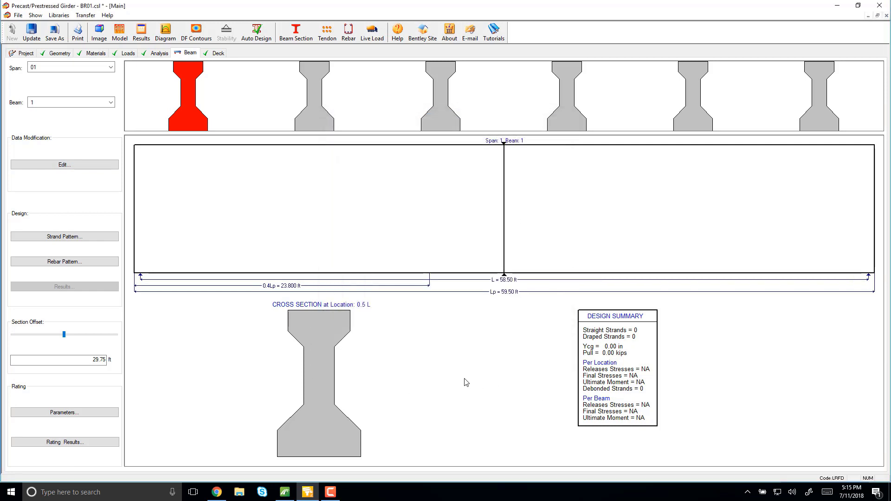